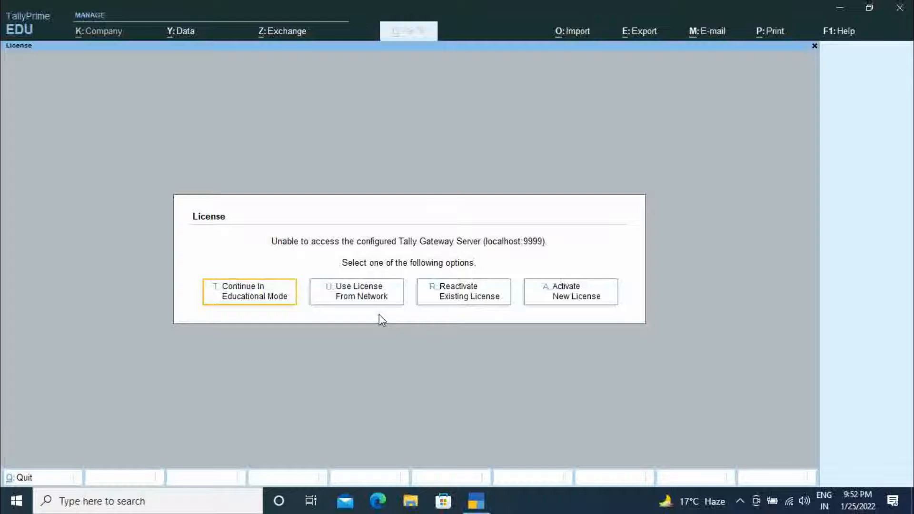
Step: Continue in educational mode and start creating a new company as a group company instead of a regular one
click(234, 295)
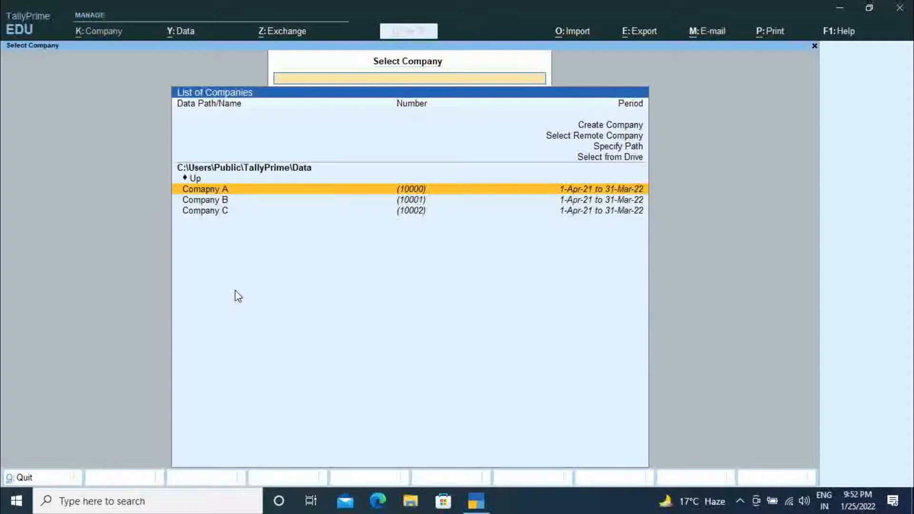
click(229, 203)
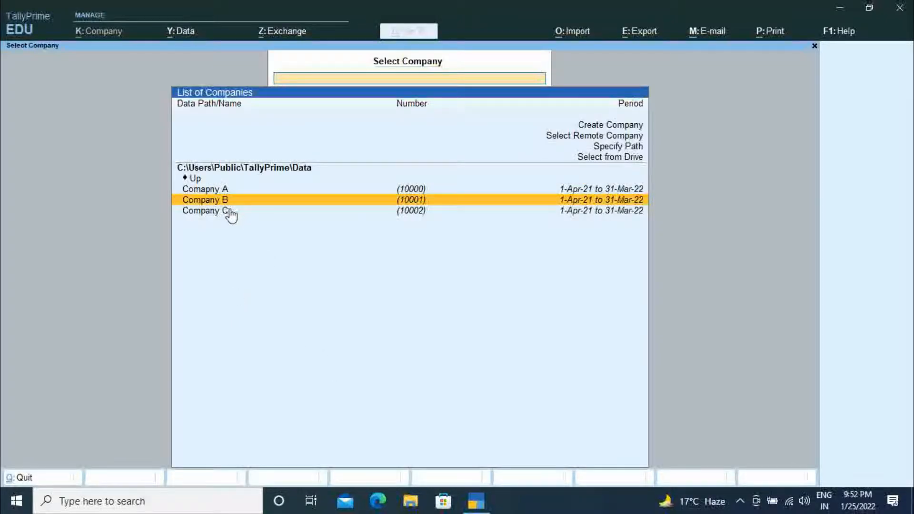
click(229, 191)
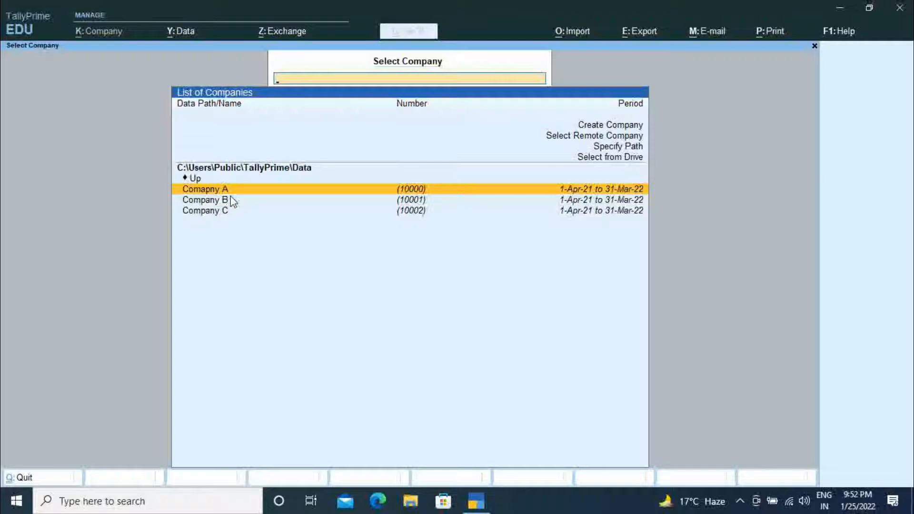
key(Down)
key(Up)
click(589, 128)
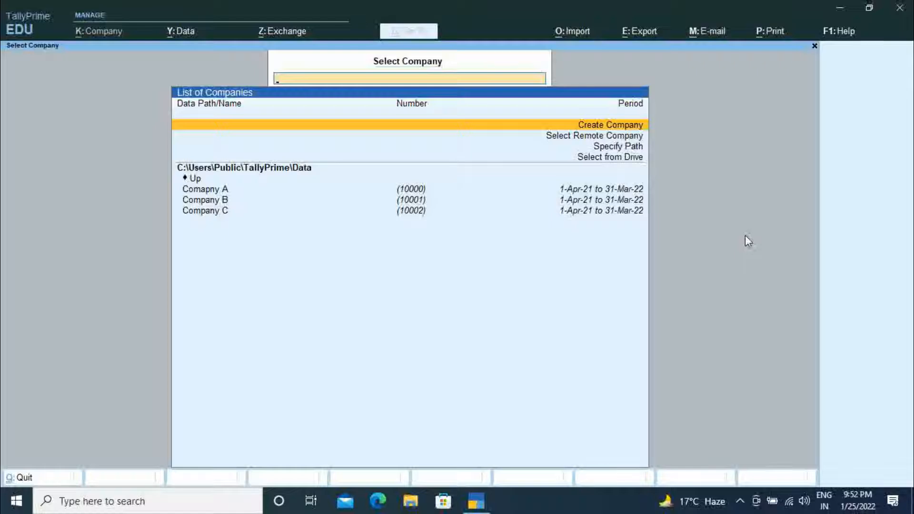
key(Return)
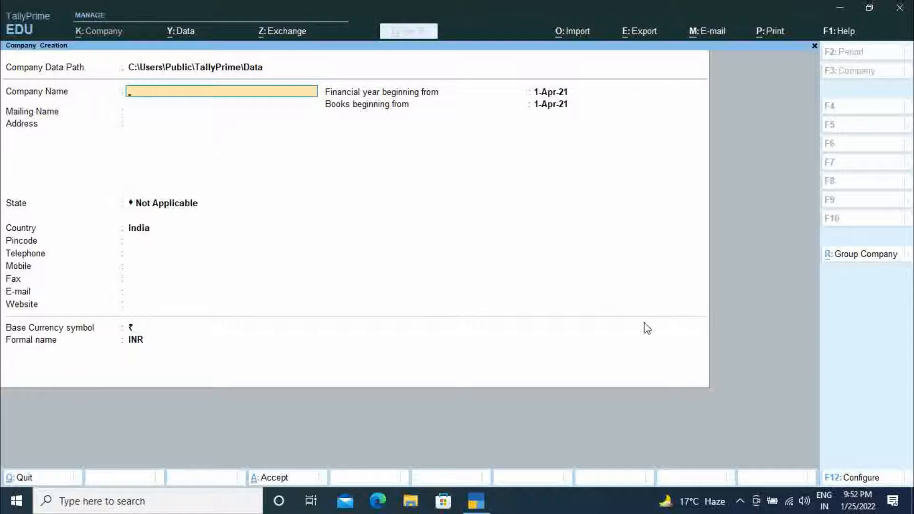
click(846, 260)
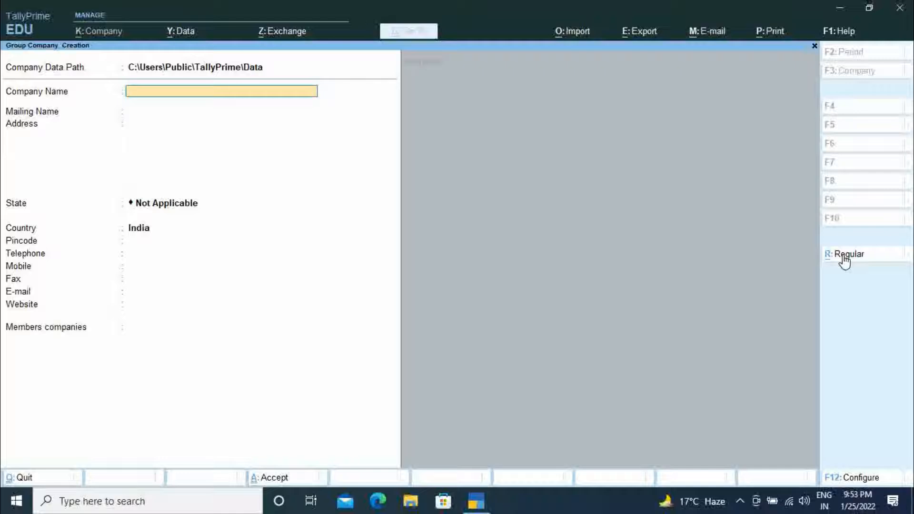
Step: Name the group company Group ABC, keep the same mailing name and leave the address blank
text(Group ABC)
key(Return)
key(Return)
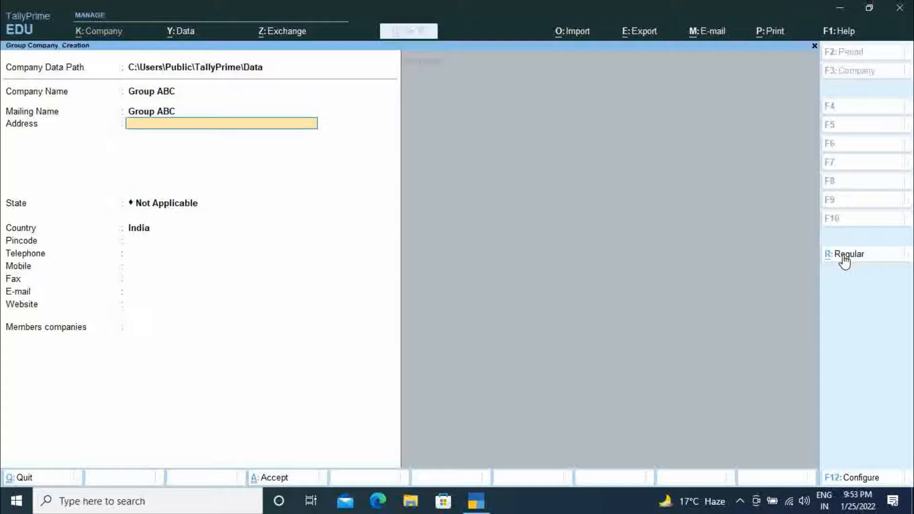
key(Return)
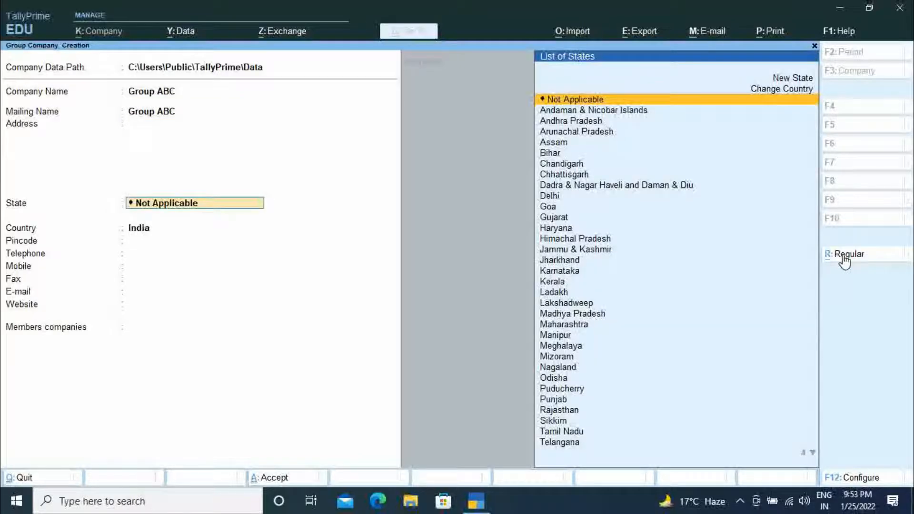
Step: Set the group company's state to Maharashtra, leaving the pincode, phone, fax, e-mail and website details blank
text(Maha)
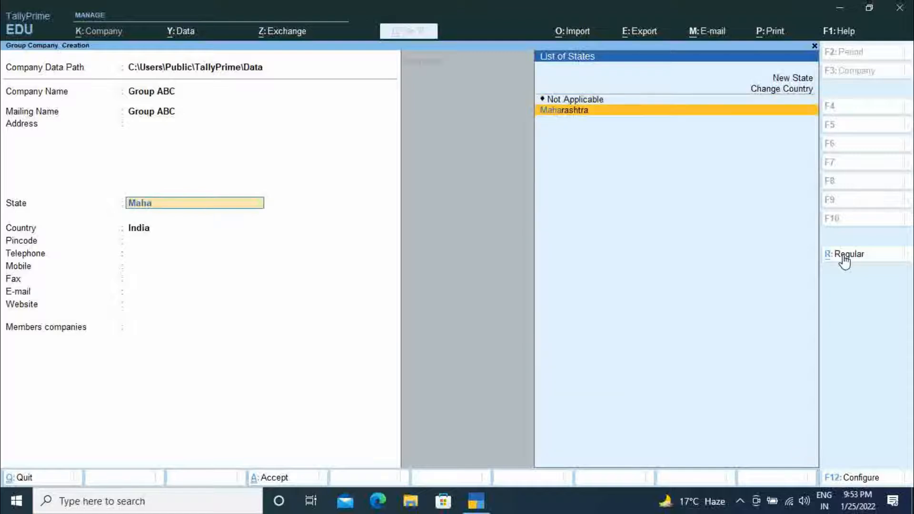
key(Return)
key(Return)
key(Return)
key(Return)
key(Return)
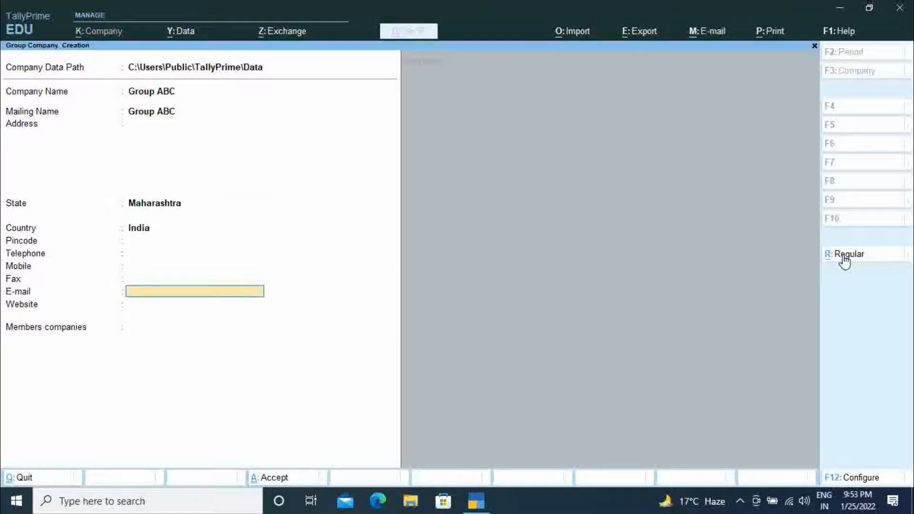
key(Return)
key(Return)
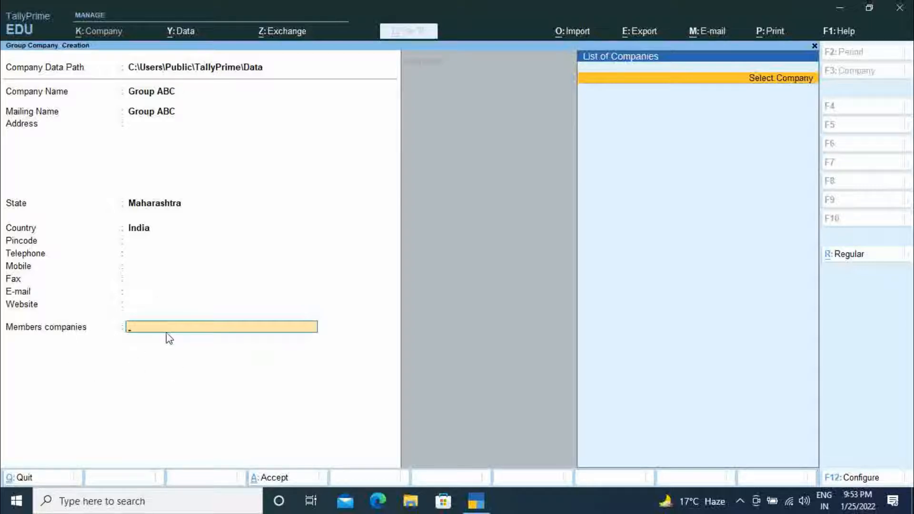
Step: Add Comapny A, Company B and Company C as member companies and save the group company
click(782, 78)
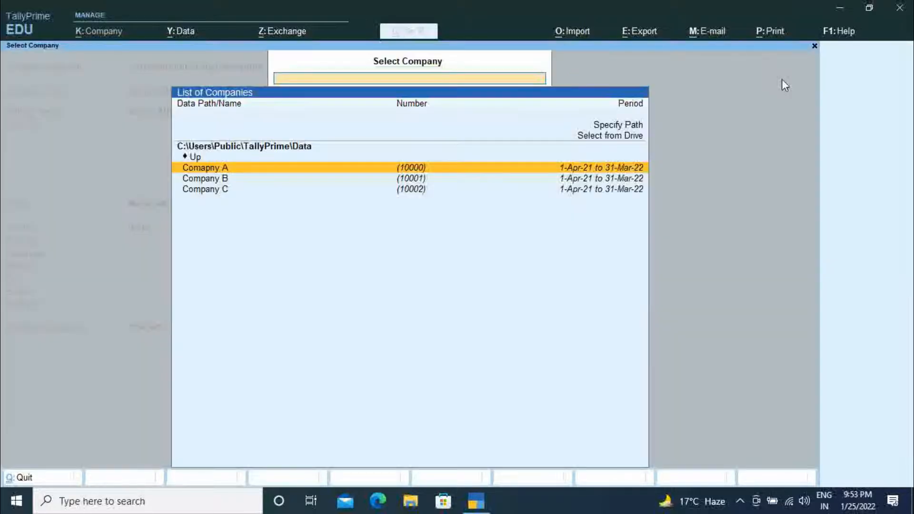
click(236, 170)
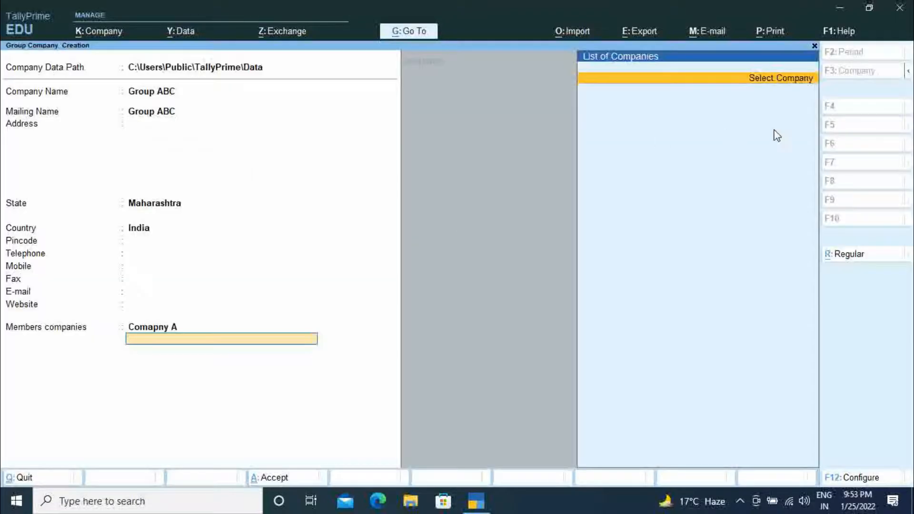
click(778, 78)
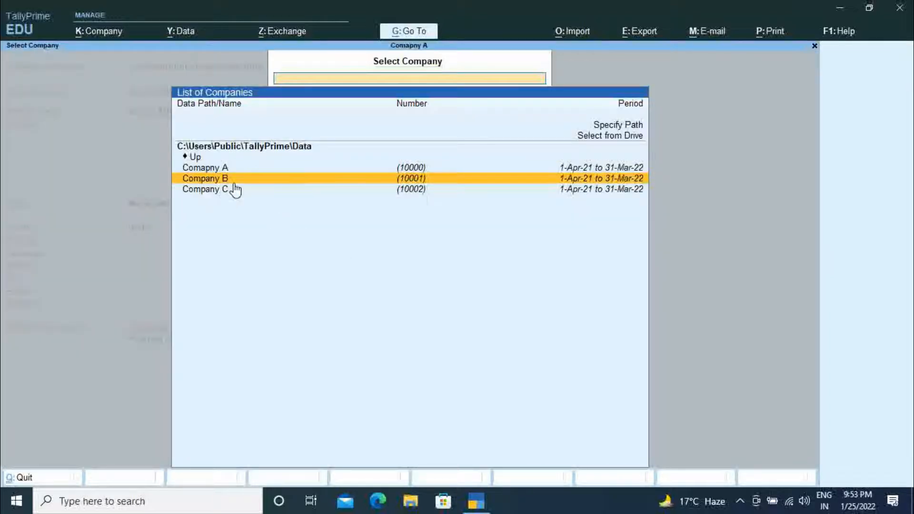
click(298, 185)
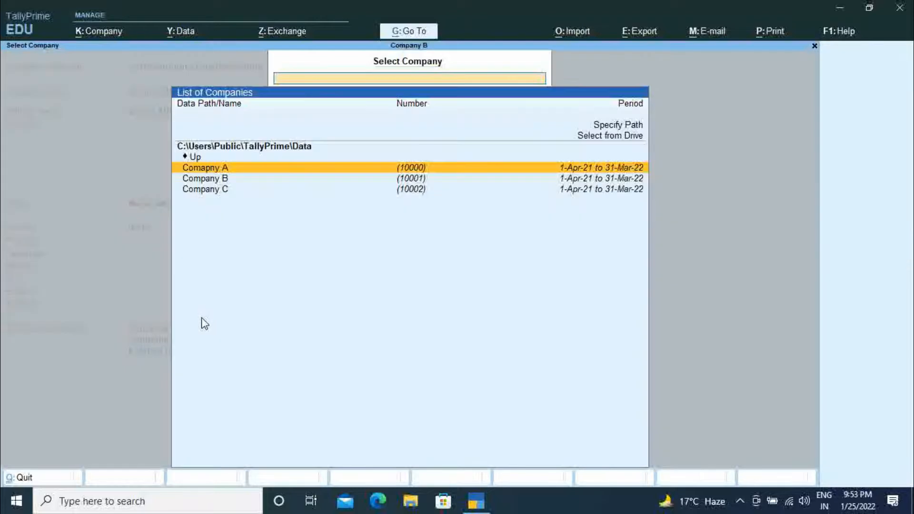
click(223, 191)
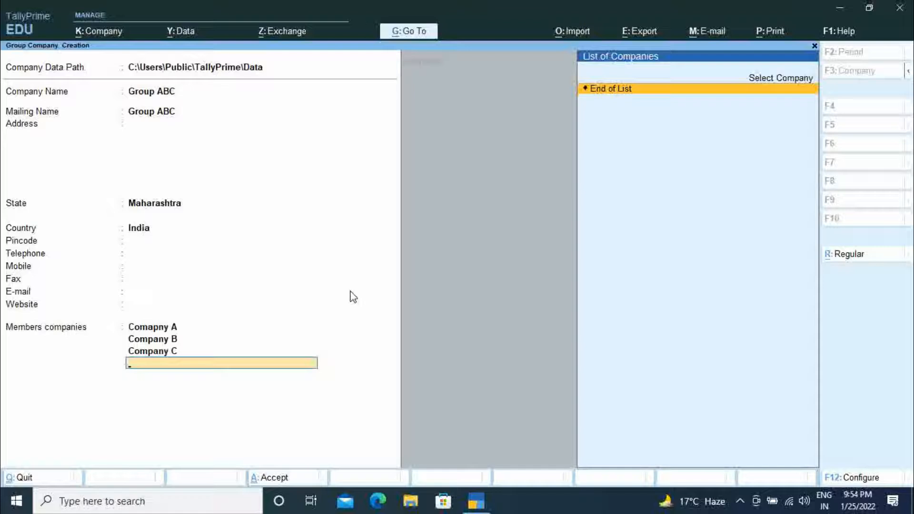
key(Return)
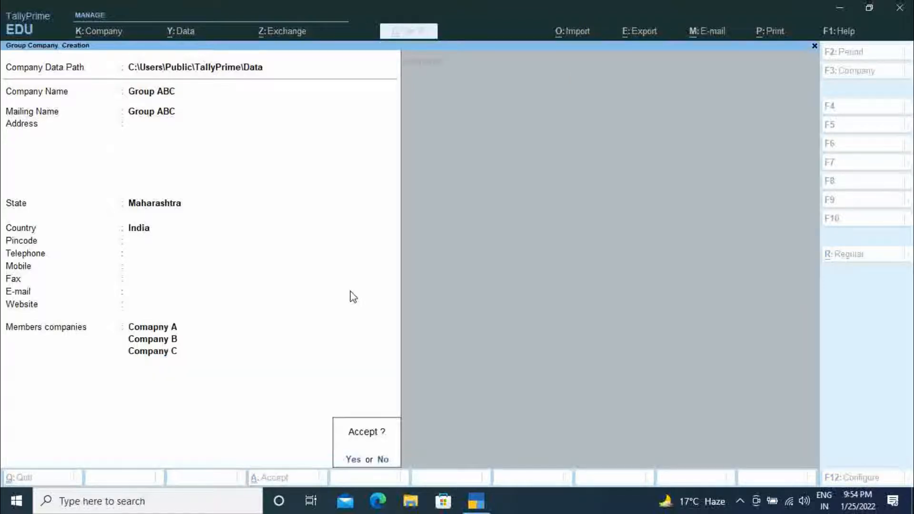
key(Return)
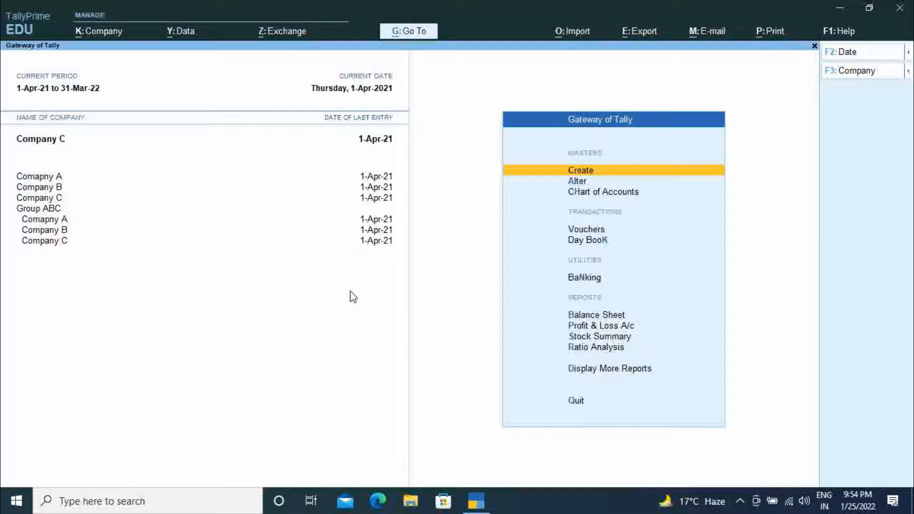
Step: Leave the current session, continue again in educational mode and load the Group ABC company
key(Escape)
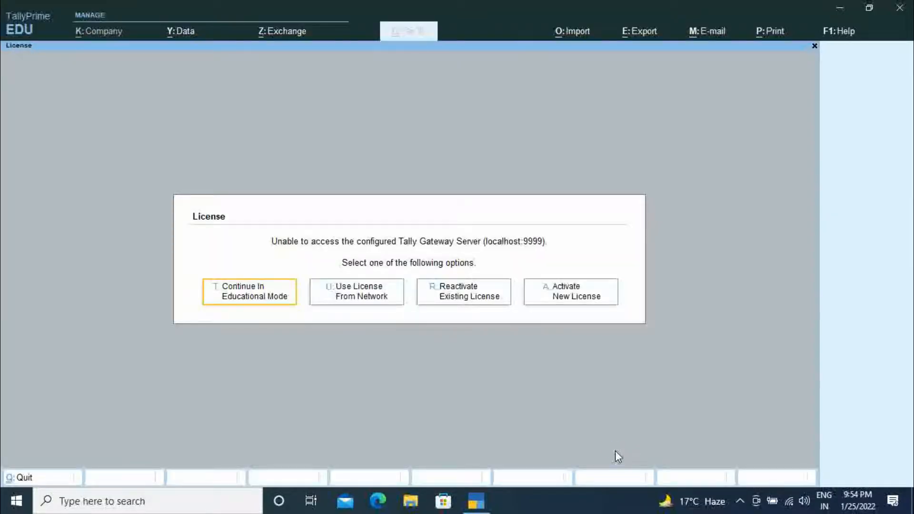
click(244, 288)
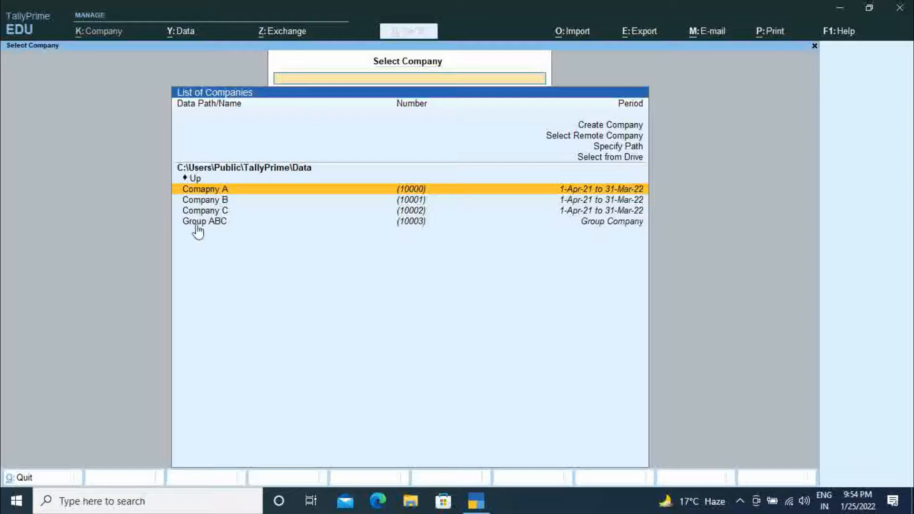
click(215, 224)
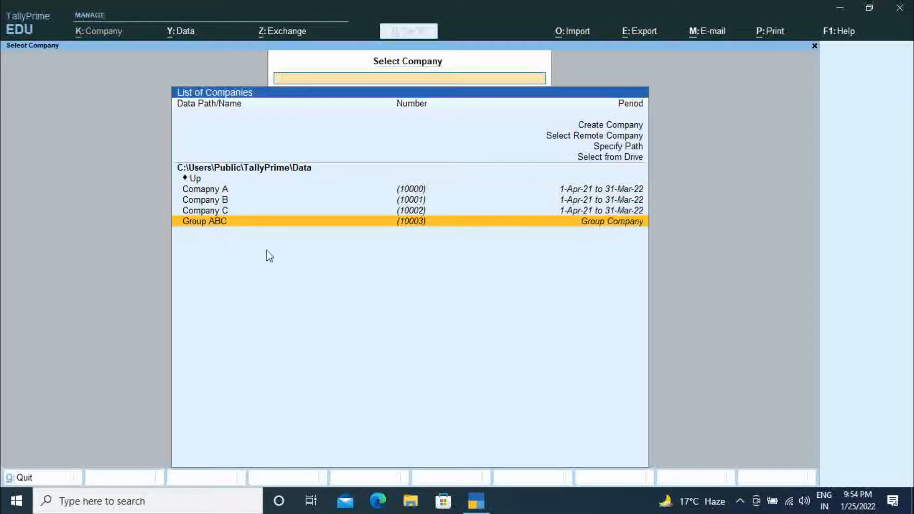
key(Return)
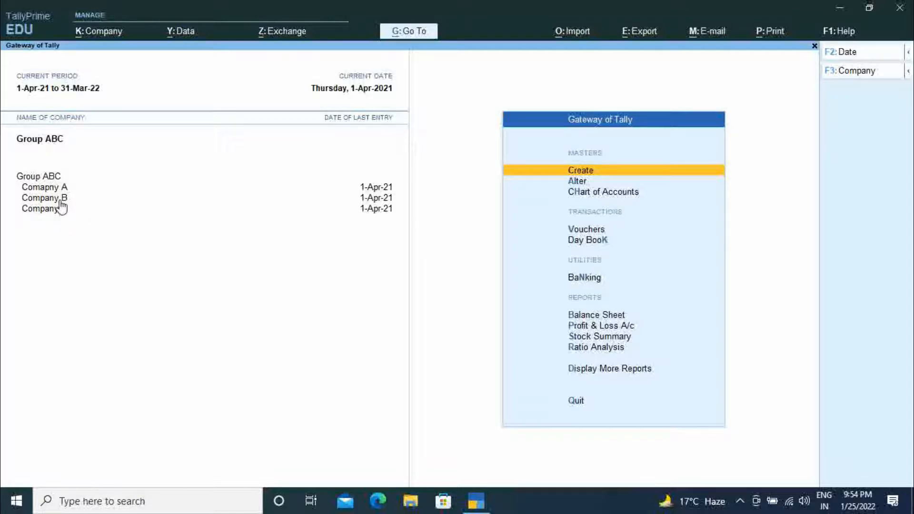
Step: Open the Balance Sheet of Group ABC and expand it to the detailed view
key(Down)
key(Down)
key(Down)
key(Down)
key(Down)
key(Down)
key(Down)
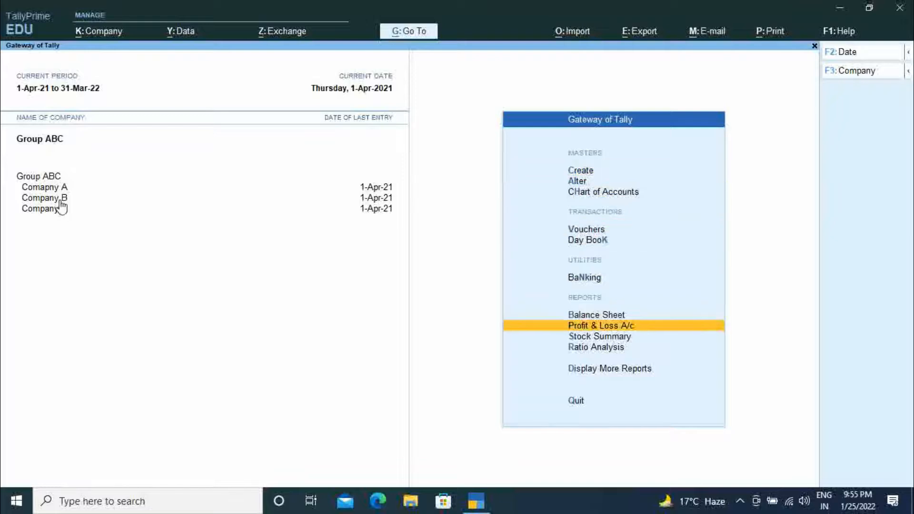
key(Up)
key(Return)
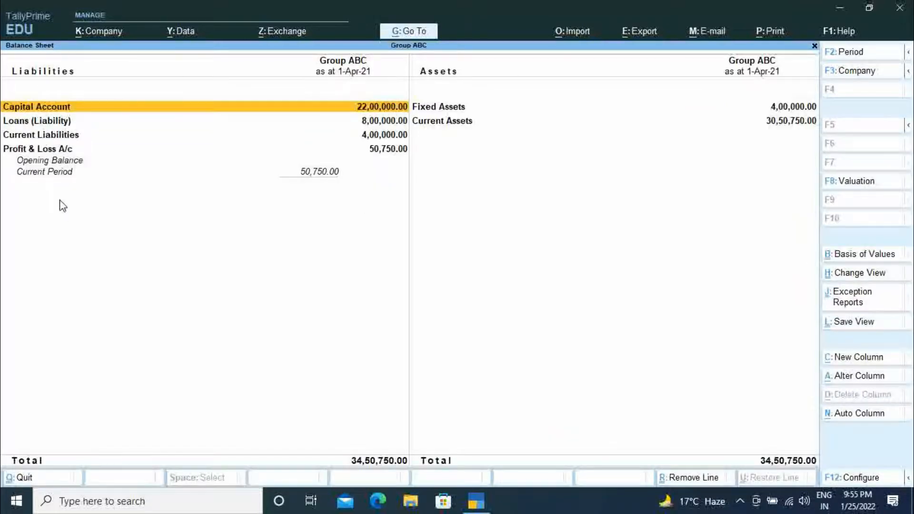
key(alt+F5)
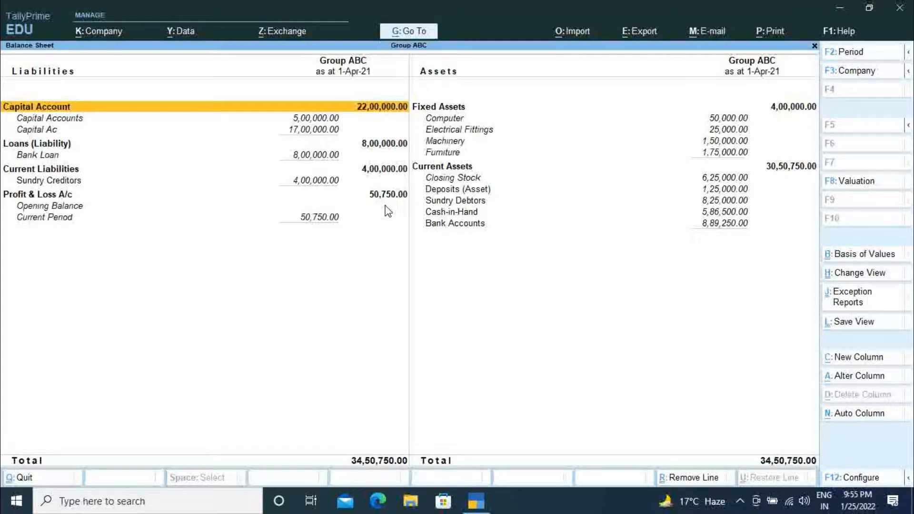
Step: Add a column for Comapny A to the Balance Sheet with the default date, stock valuation and value type
click(853, 362)
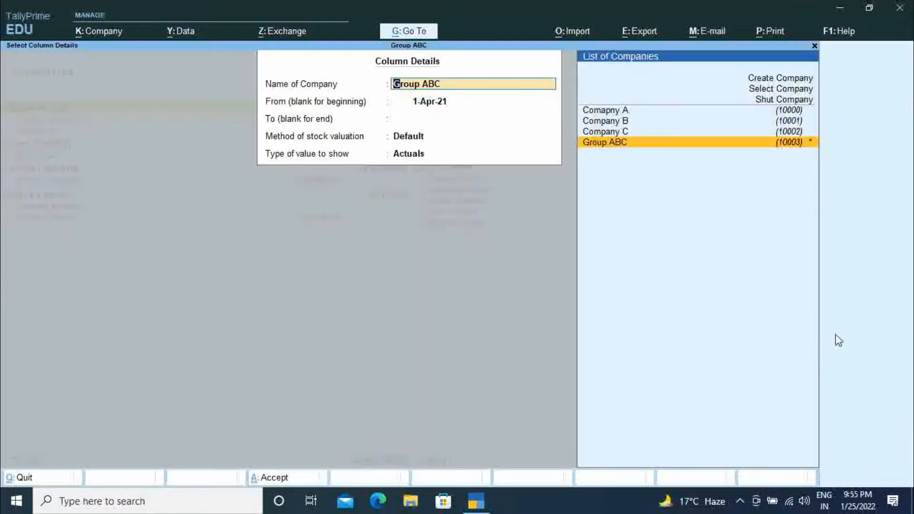
click(624, 113)
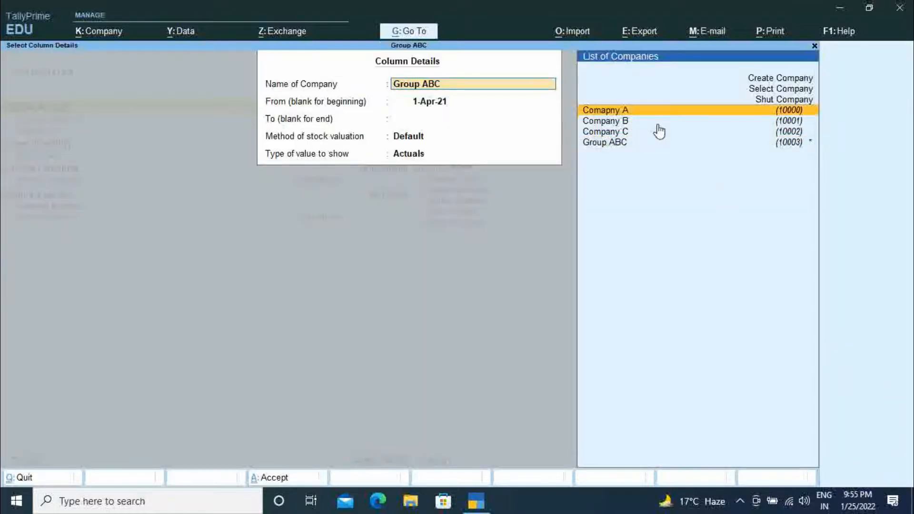
key(Return)
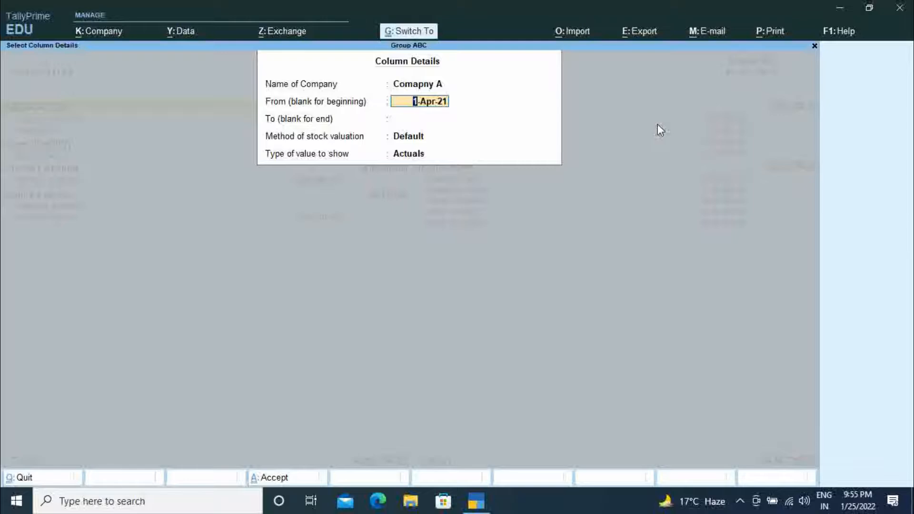
key(ctrl+a)
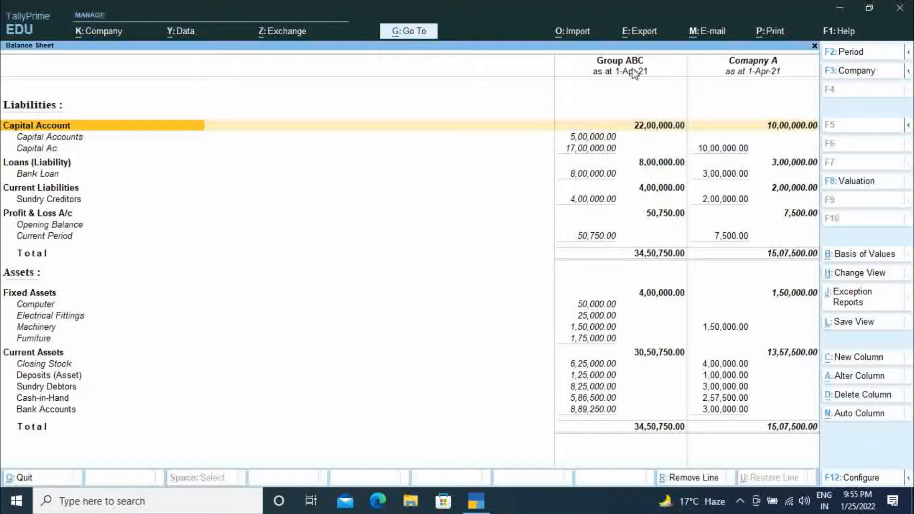
Step: Add a Balance Sheet column for Company B, keeping the default column details
click(864, 361)
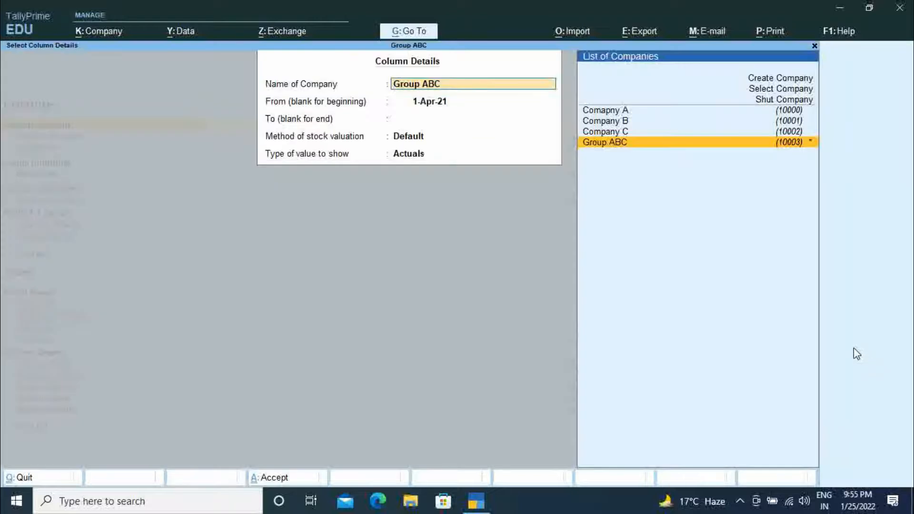
key(Up)
key(Up)
key(Return)
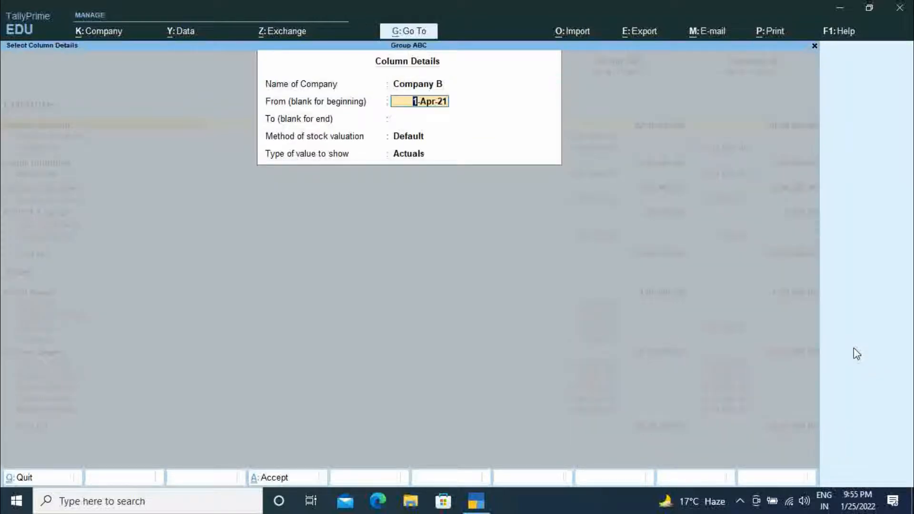
key(ctrl+a)
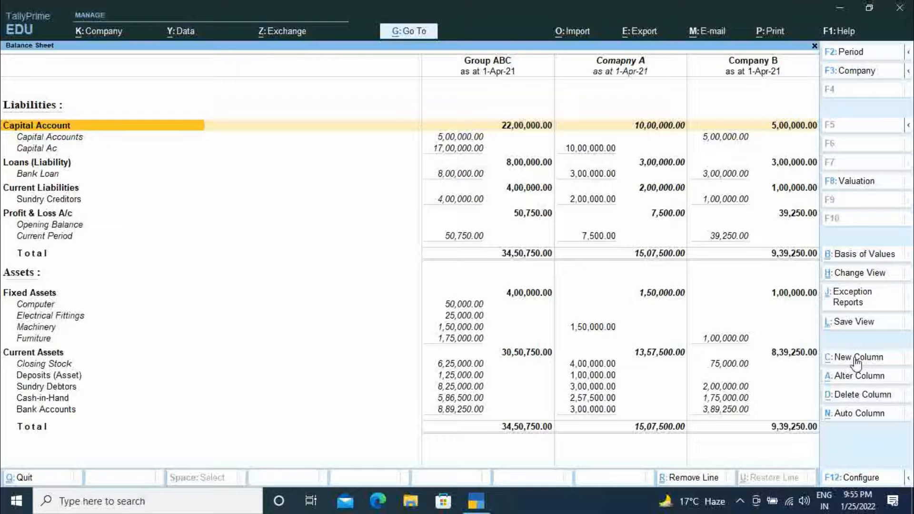
Step: Add a Balance Sheet column for Company C, keeping the default column details
click(857, 358)
key(Up)
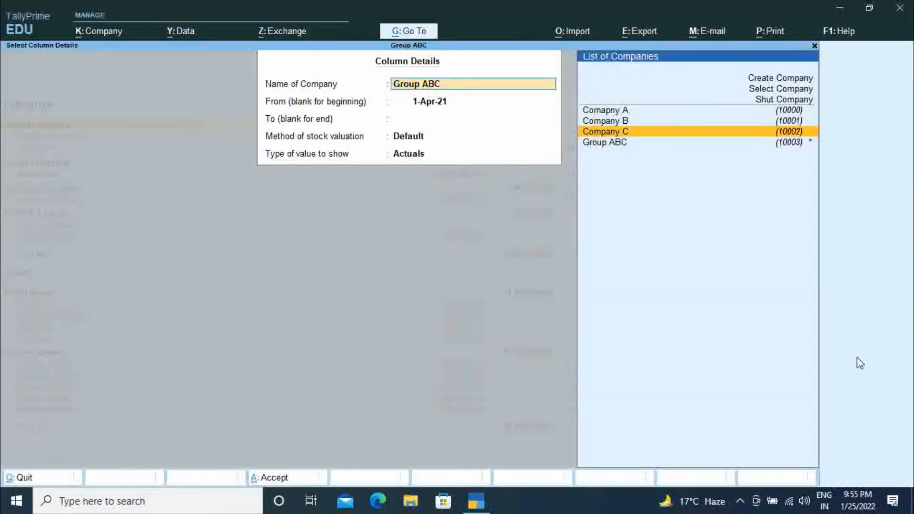
key(Return)
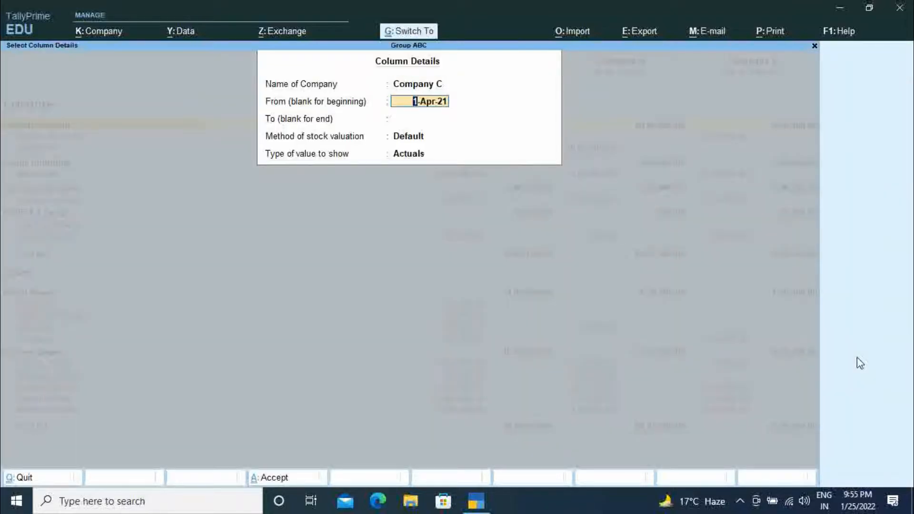
key(ctrl+a)
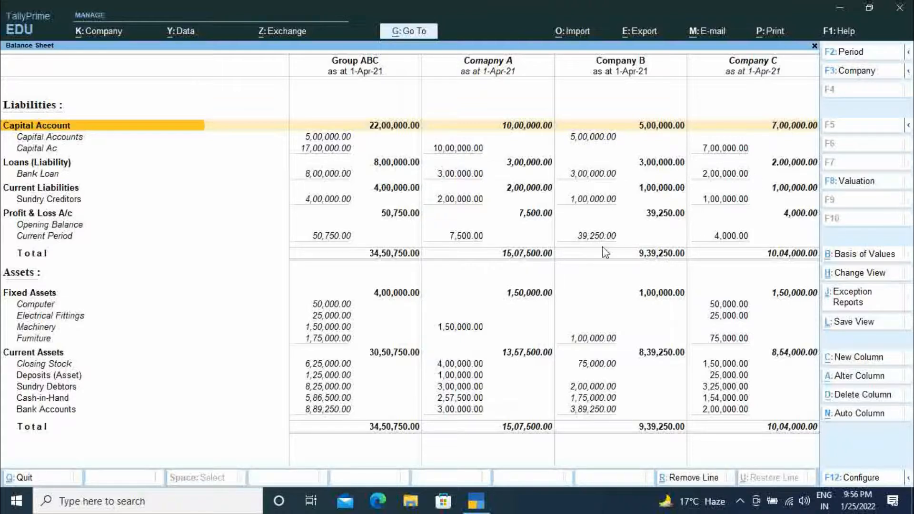
Step: Show the Profit & Loss A/c for Group ABC and its member companies in the detailed view, closing the reports when done
key(Down)
key(Down)
key(Down)
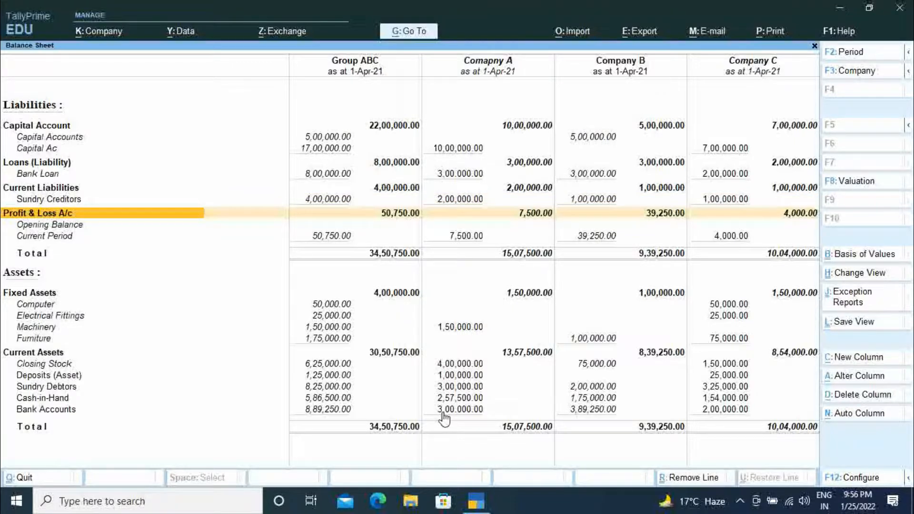
click(397, 30)
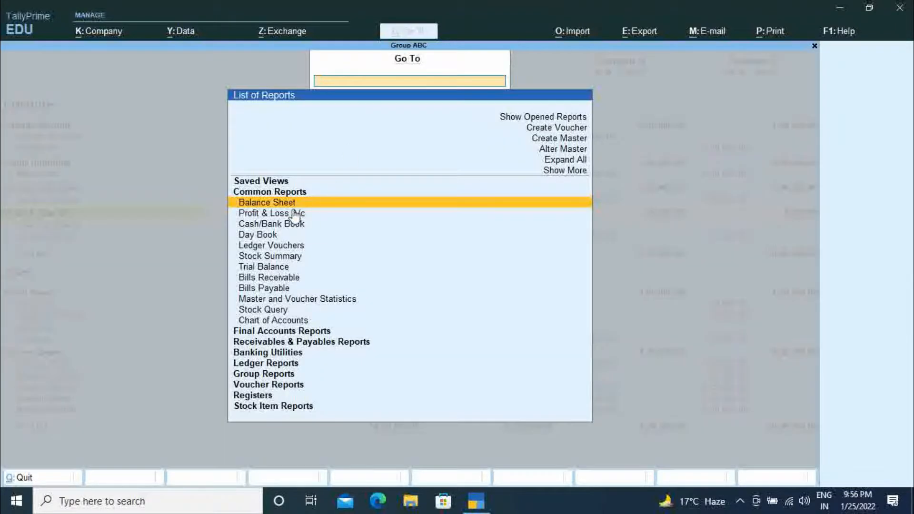
key(Return)
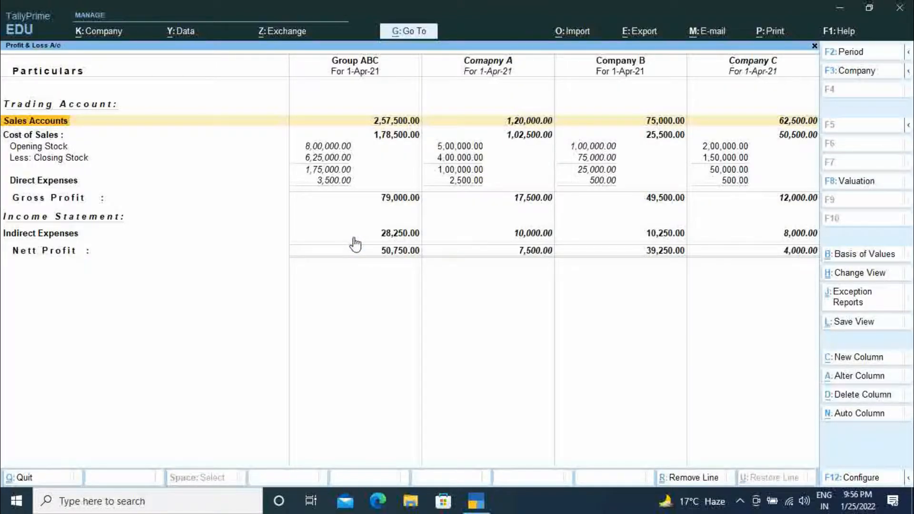
key(alt+F5)
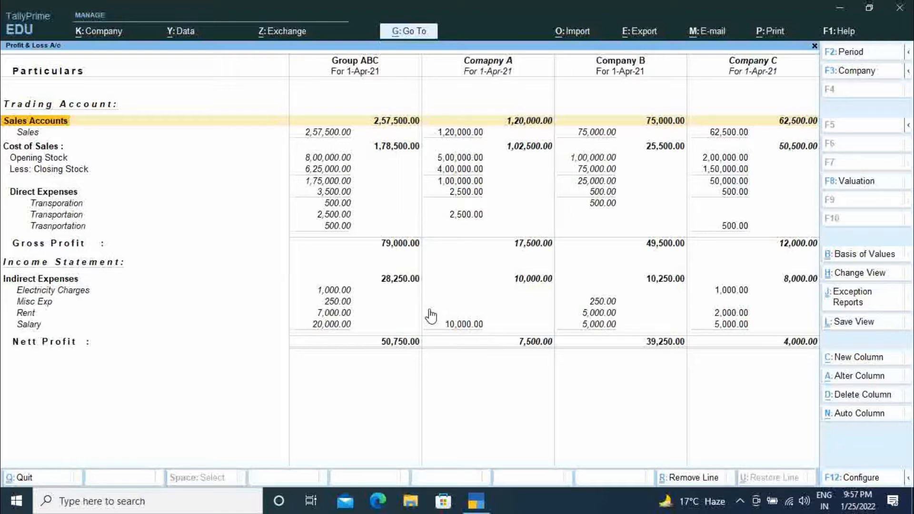
key(Escape)
key(Escape)
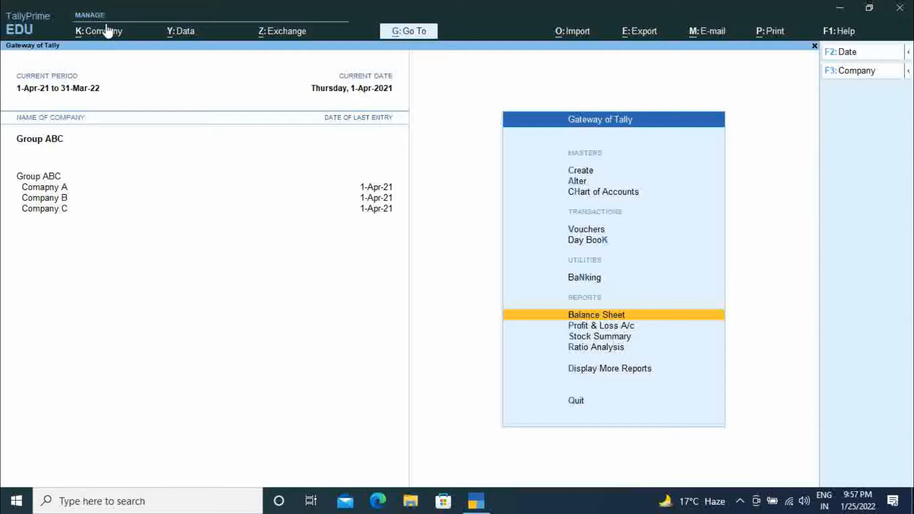
Step: Alter the group company Group ABC to remove Company C from its member companies, and accept the change
click(94, 31)
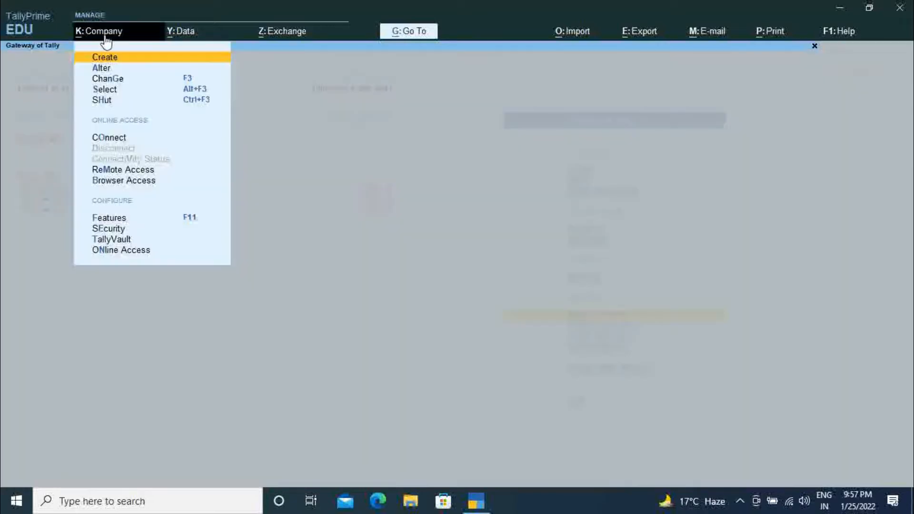
click(104, 70)
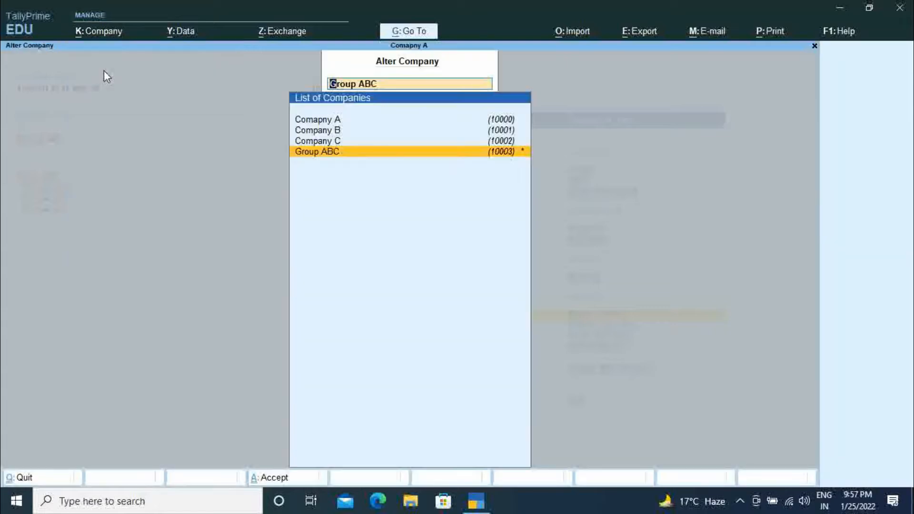
click(316, 151)
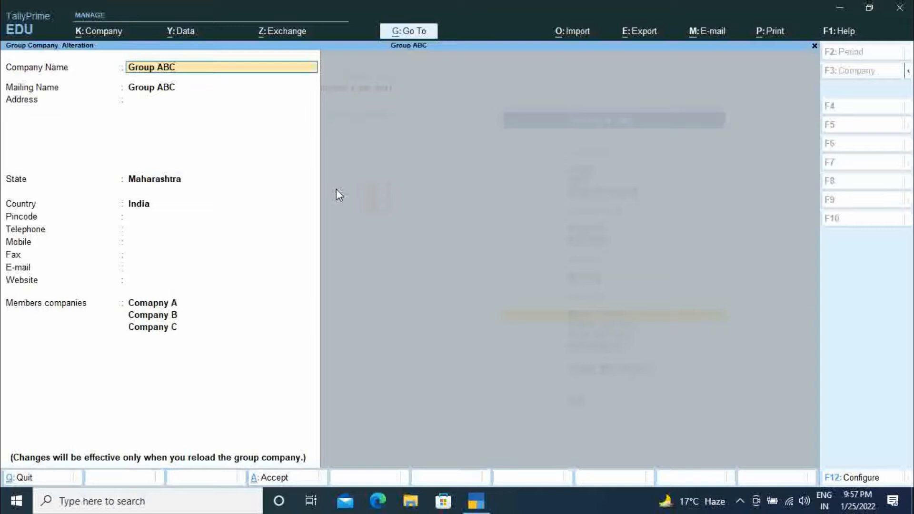
key(Return)
key(Return)
key(Return)
key(Return)
key(Return)
key(Return)
key(Return)
key(Return)
key(Return)
key(Return)
key(Return)
key(Return)
key(Return)
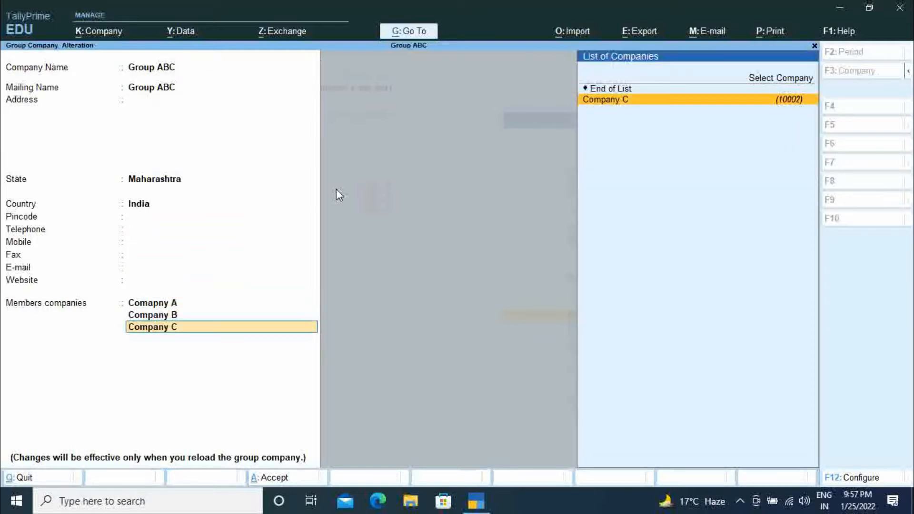
key(Up)
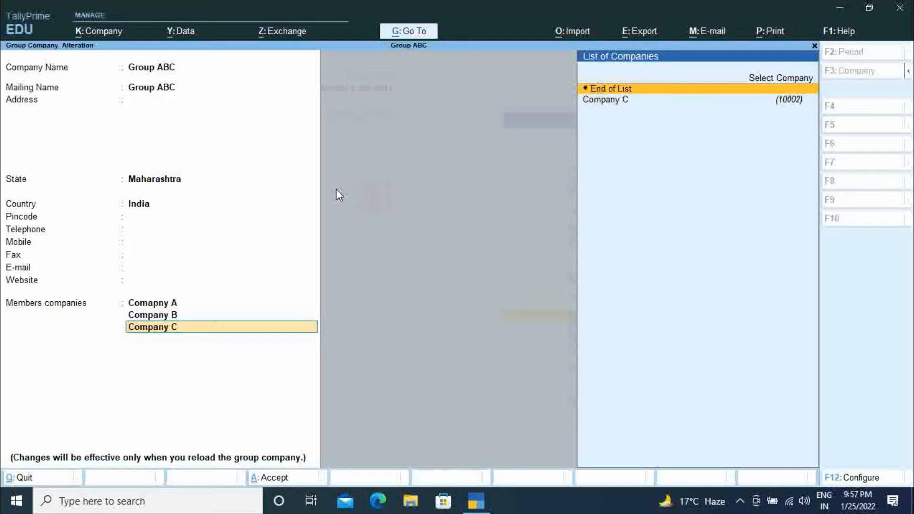
key(Return)
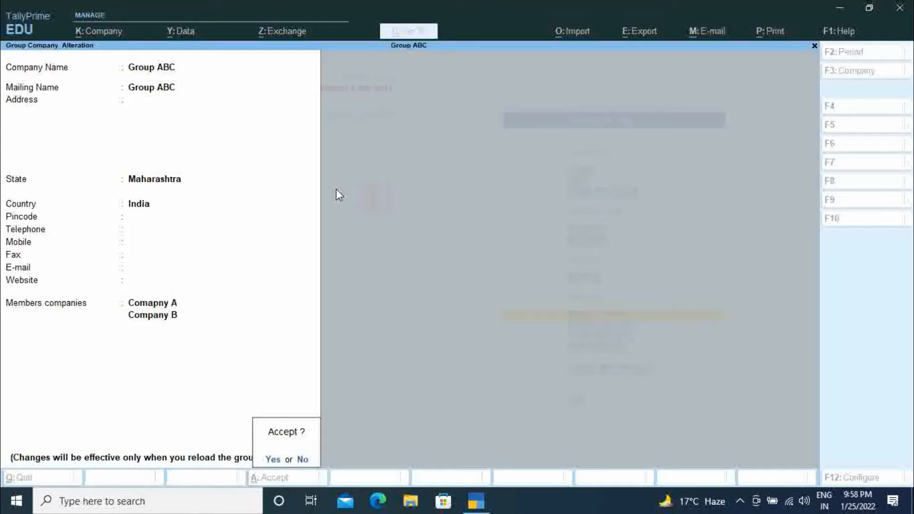
key(Return)
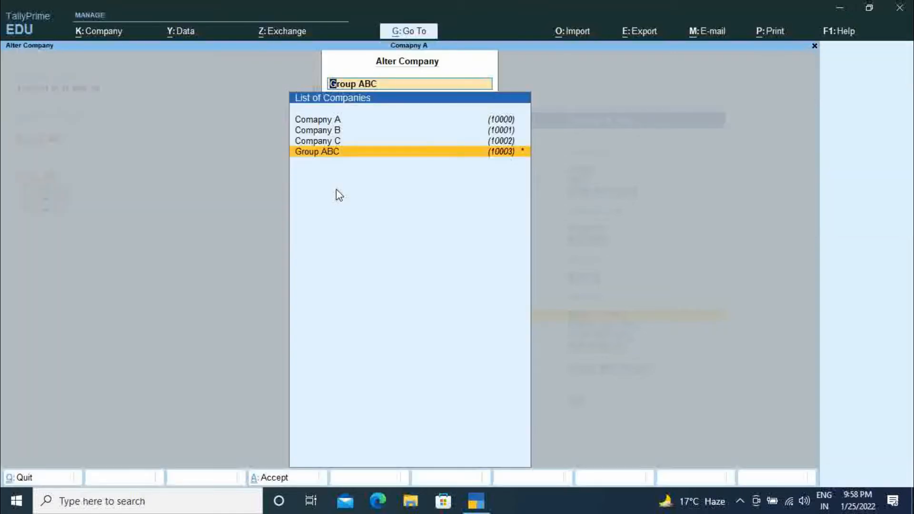
key(Return)
key(BackSpace)
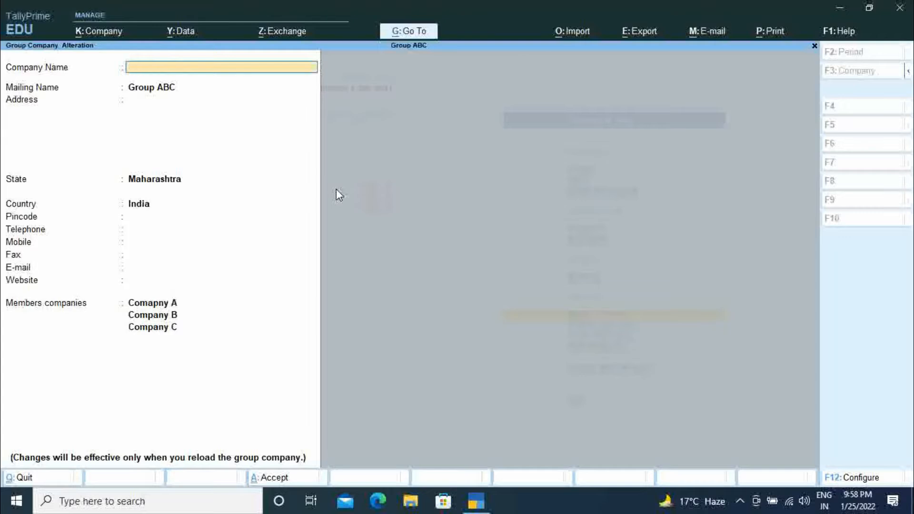
key(Escape)
key(y)
key(BackSpace)
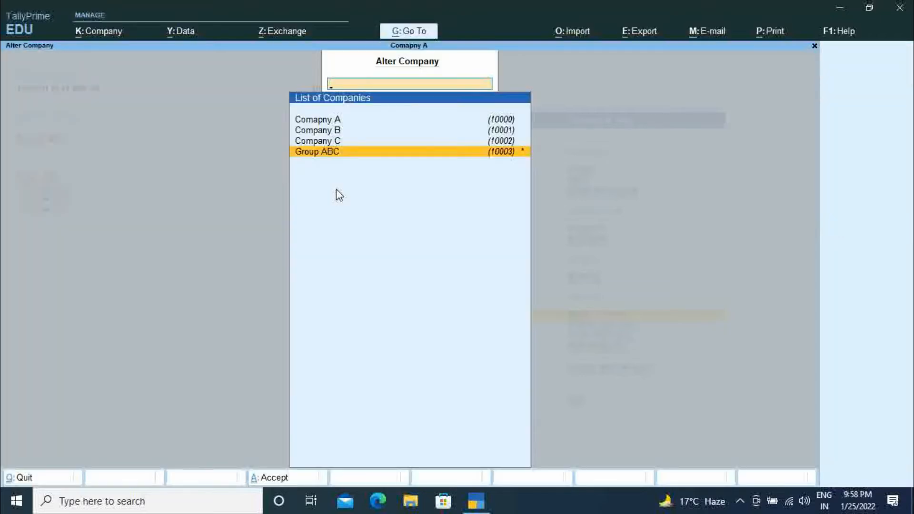
key(Escape)
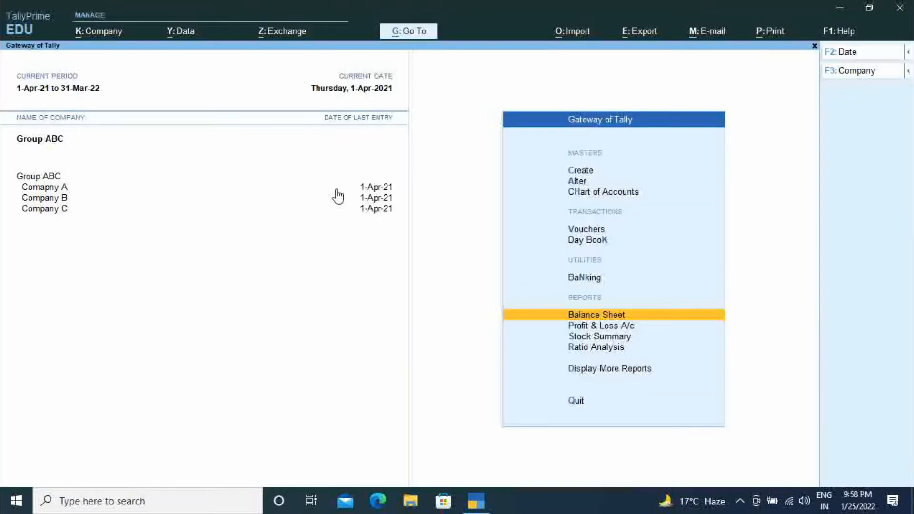
Step: Shut Group ABC and load it again so that its altered member list takes effect
key(ctrl)
key(ctrl+F3)
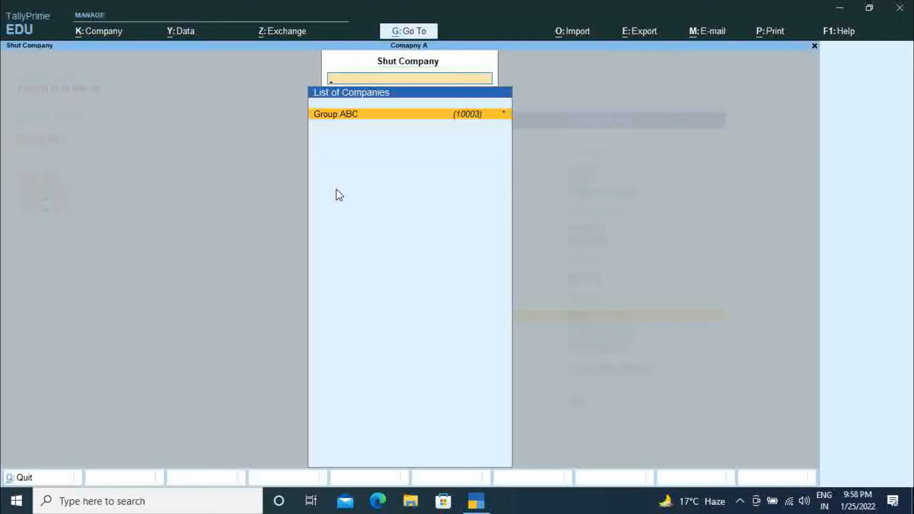
key(Return)
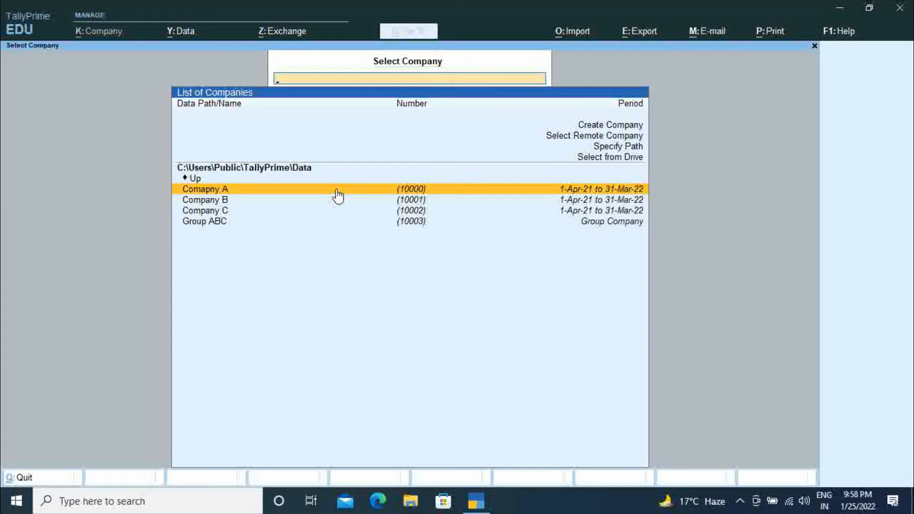
key(Down)
key(Down)
key(Down)
key(Return)
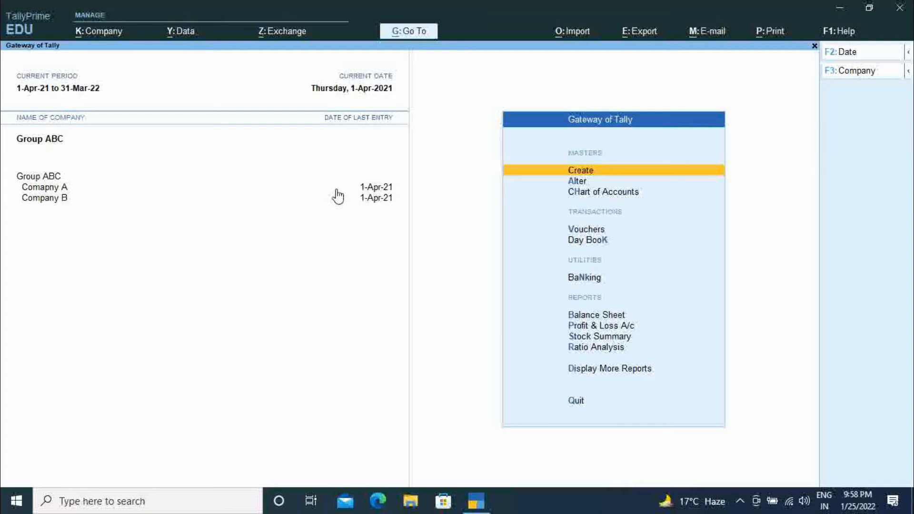
Step: Delete the group company Group ABC from its alteration screen and confirm the deletion
click(87, 34)
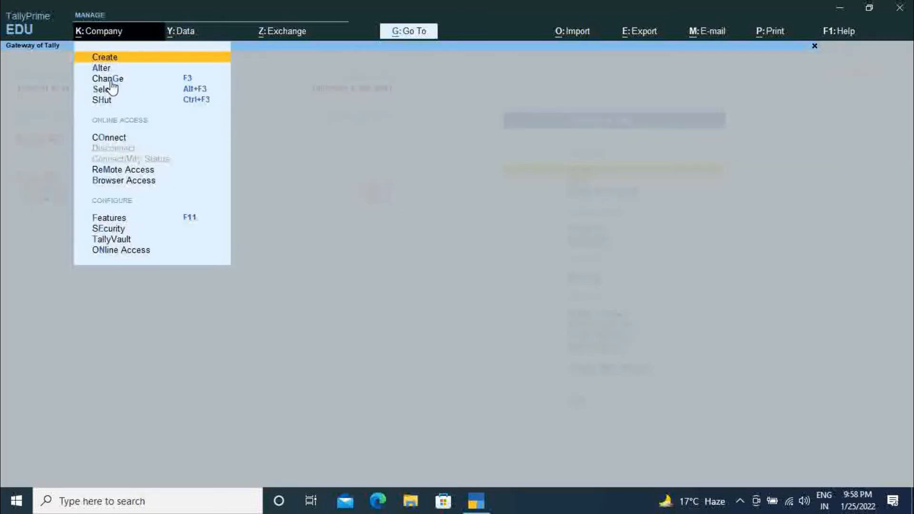
click(106, 68)
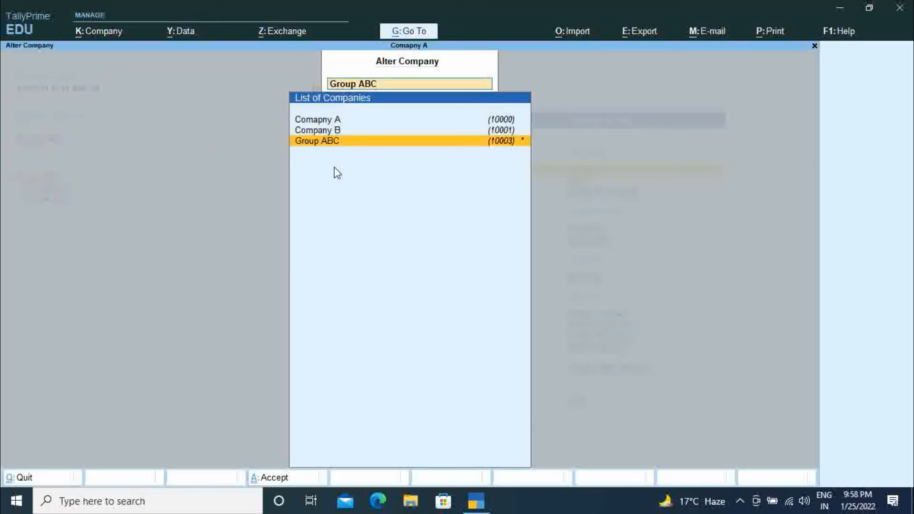
key(Return)
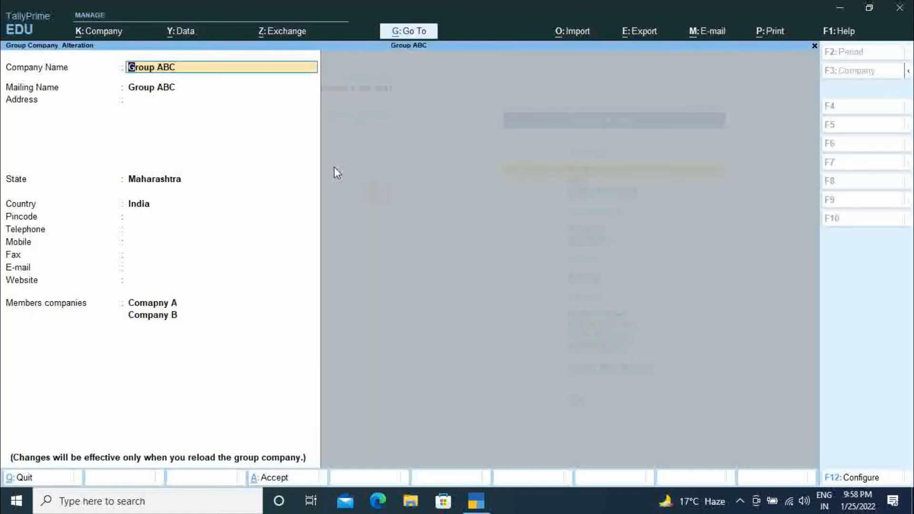
key(alt+d)
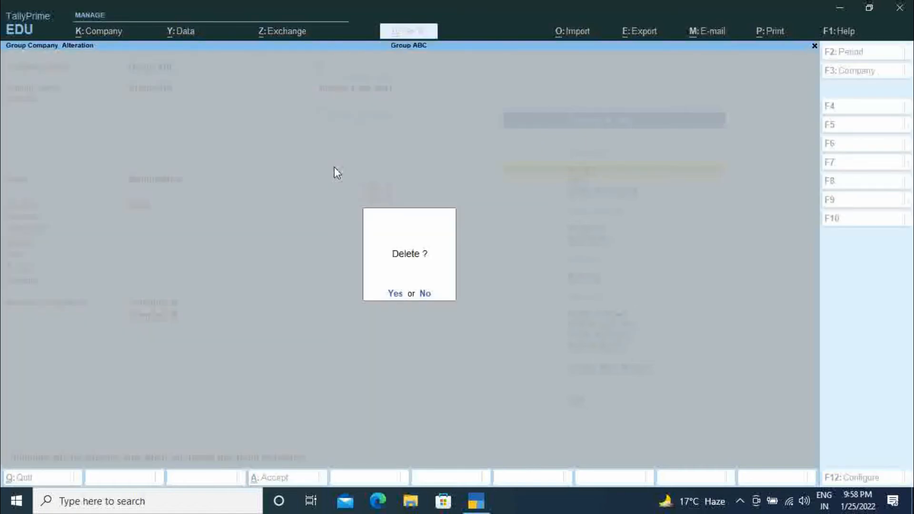
key(y)
key(y)
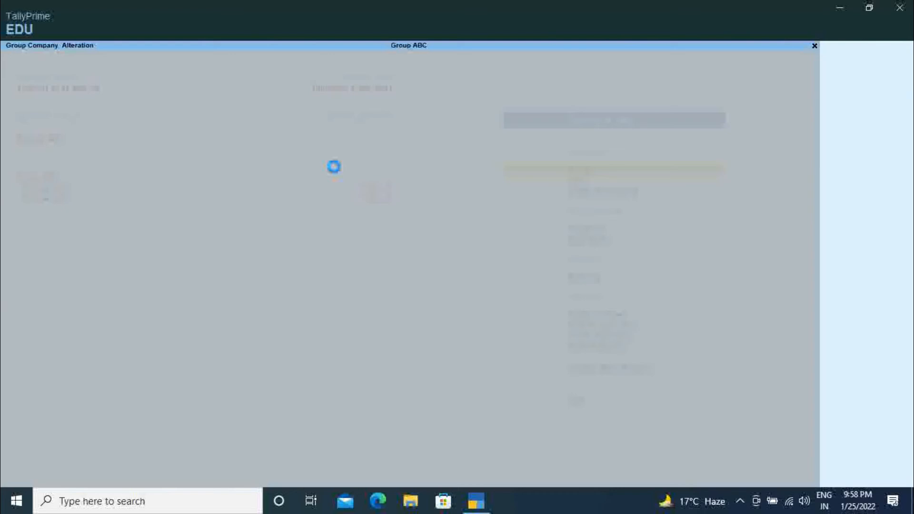